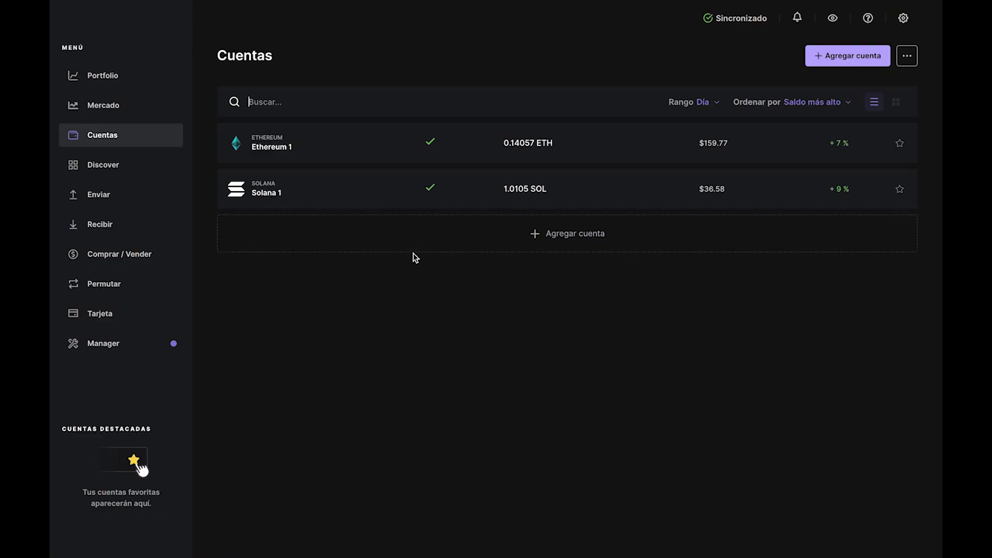
Step: Add the existing Bitcoin (BTC) account Bitcoin 1, holding 0.014962 BTC, to Ledger Live
{"action": "left_click", "coordinate": [429, 247]}
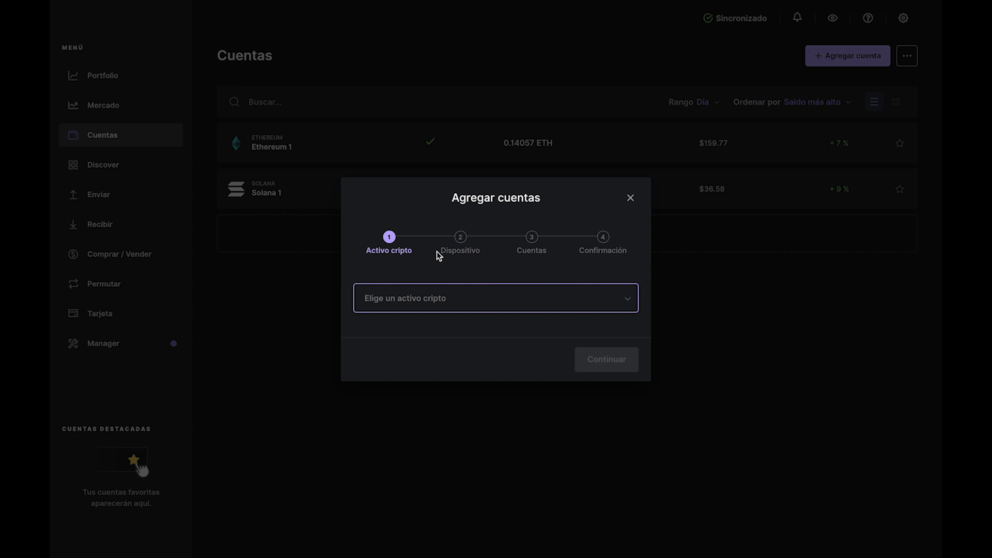
{"action": "left_click", "coordinate": [482, 302]}
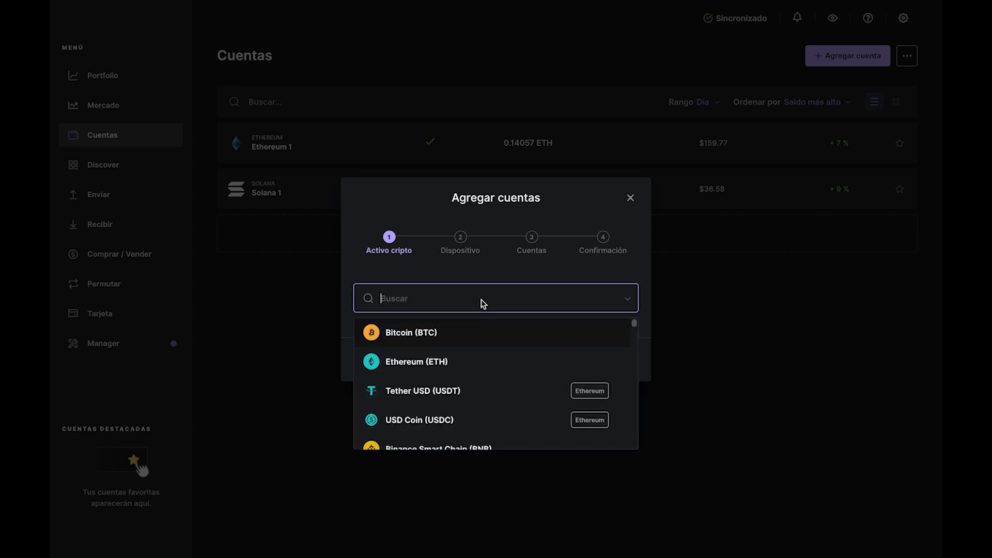
{"action": "left_click", "coordinate": [497, 336]}
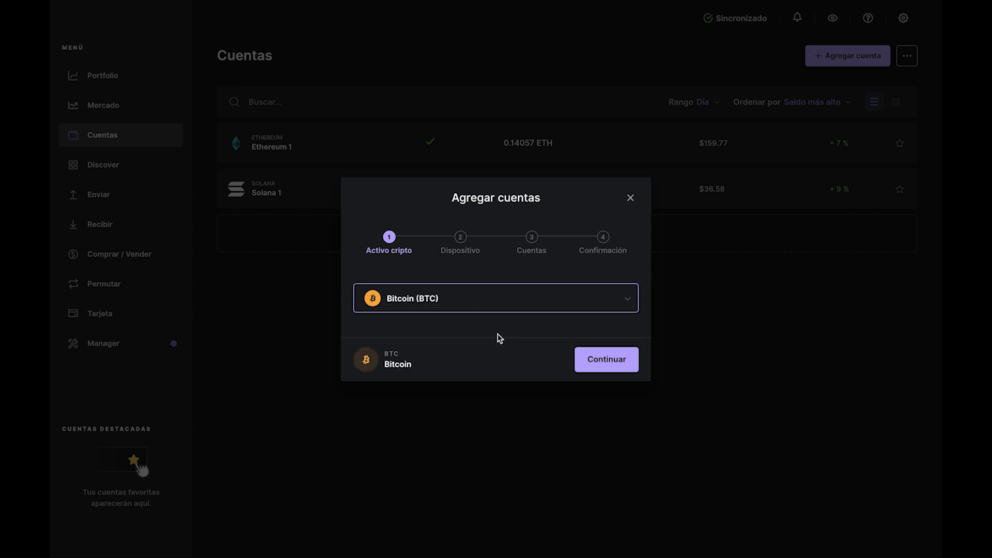
{"action": "left_click", "coordinate": [584, 359]}
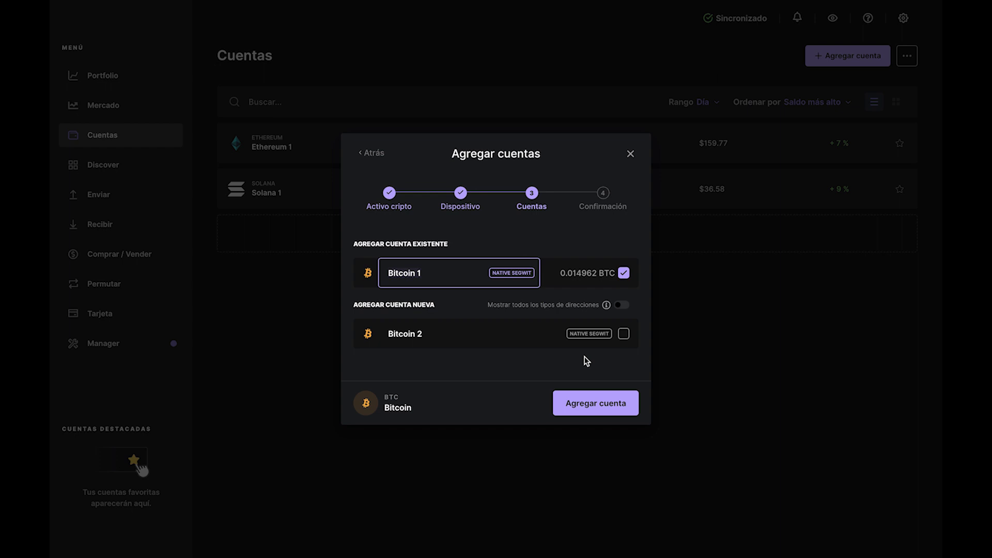
{"action": "left_click", "coordinate": [615, 403]}
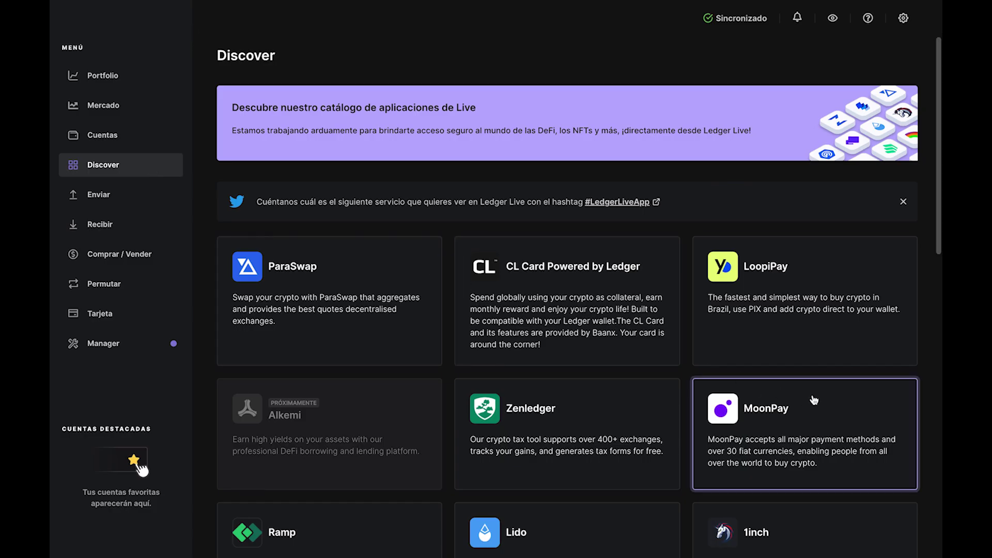
Step: Open MoonPay from Discover and cut the spend from 300 to 30 EUR, quoting 0,00089 BTC
{"action": "left_click", "coordinate": [812, 398]}
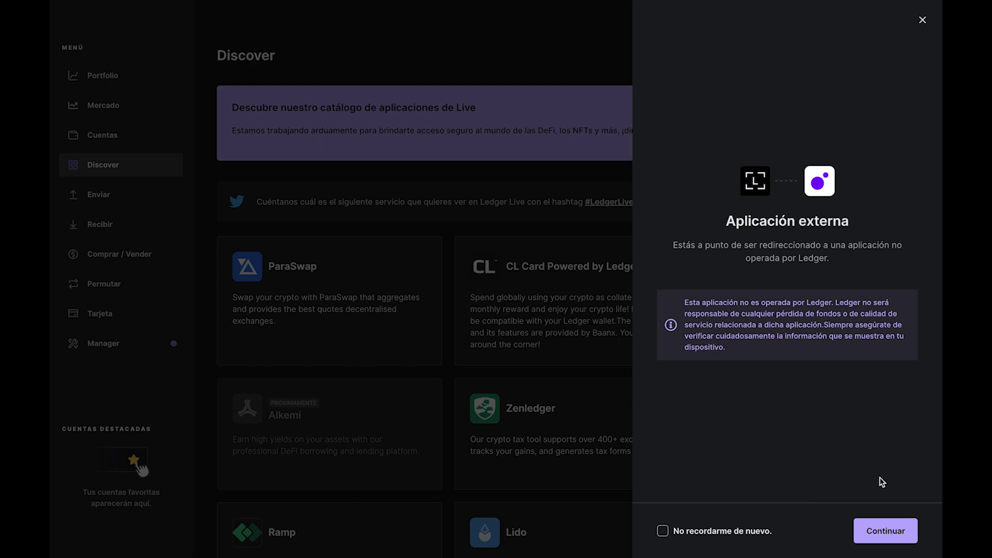
{"action": "left_click", "coordinate": [905, 527]}
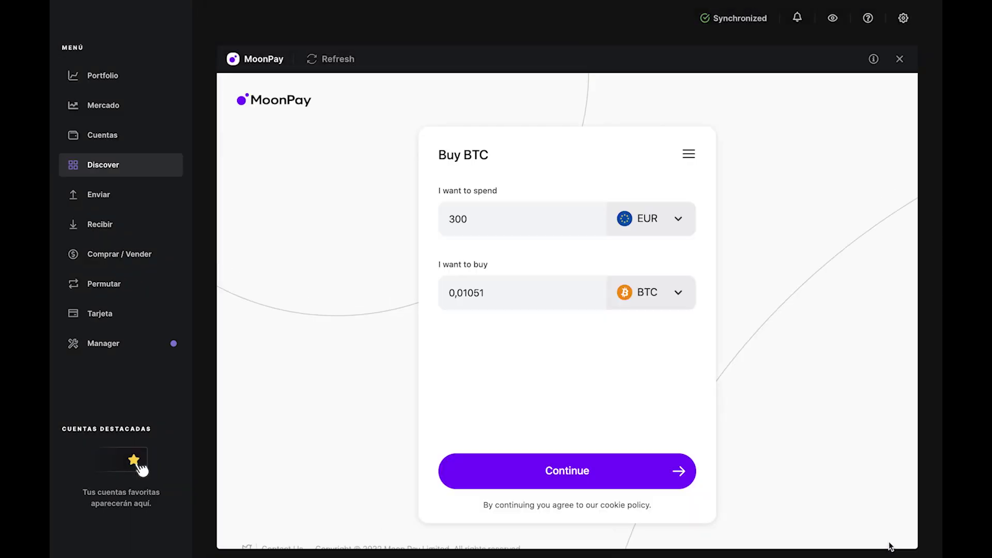
{"action": "left_click", "coordinate": [573, 223]}
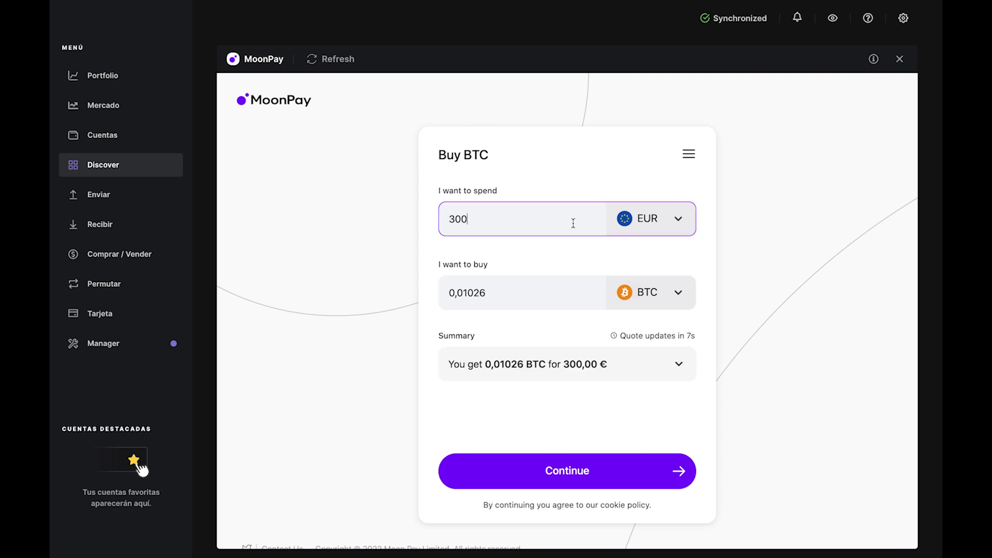
{"action": "key", "text": "BackSpace"}
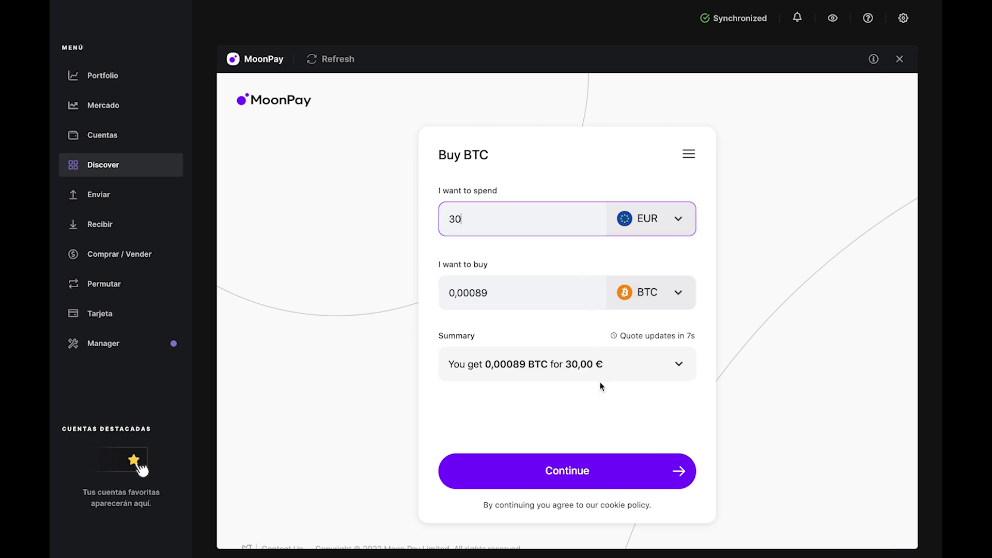
{"action": "left_click", "coordinate": [604, 378]}
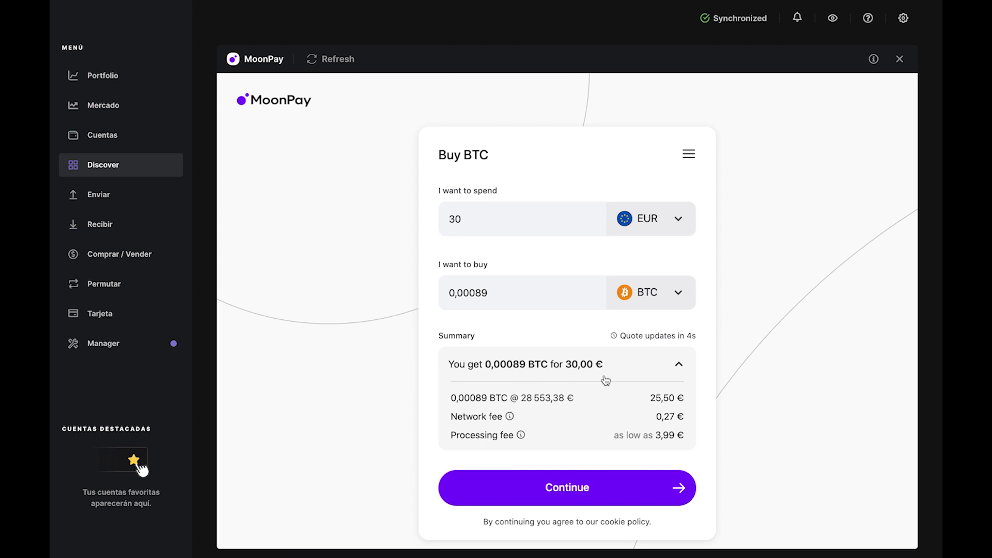
{"action": "left_click", "coordinate": [605, 381]}
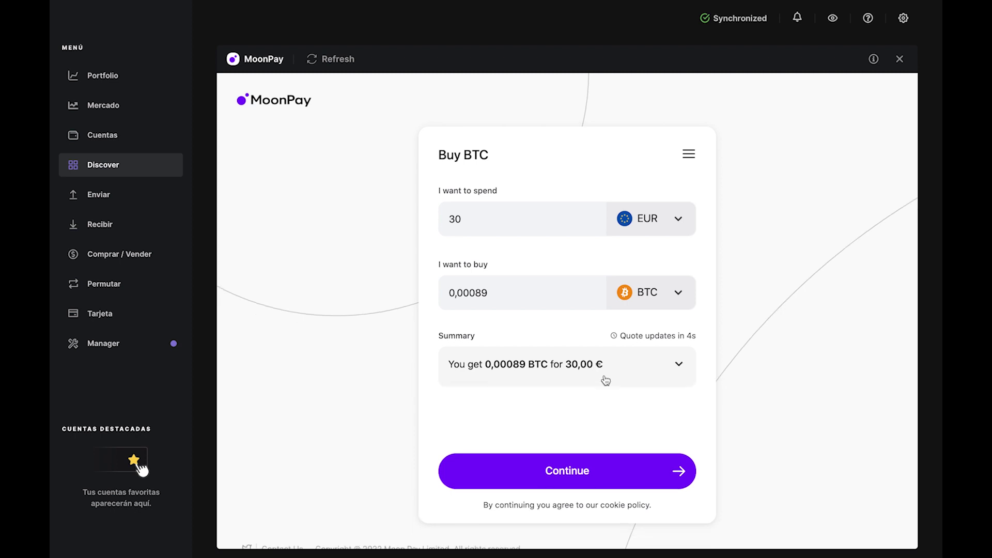
Step: Select Bitcoin 1 as the wallet that receives the MoonPay BTC
{"action": "left_click", "coordinate": [645, 469]}
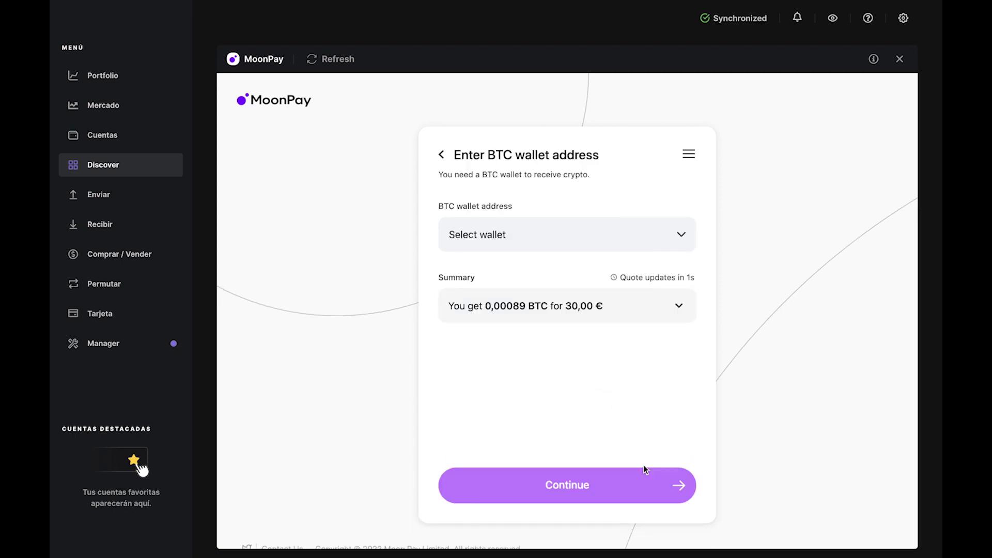
{"action": "left_click", "coordinate": [677, 249]}
{"action": "left_click", "coordinate": [673, 192]}
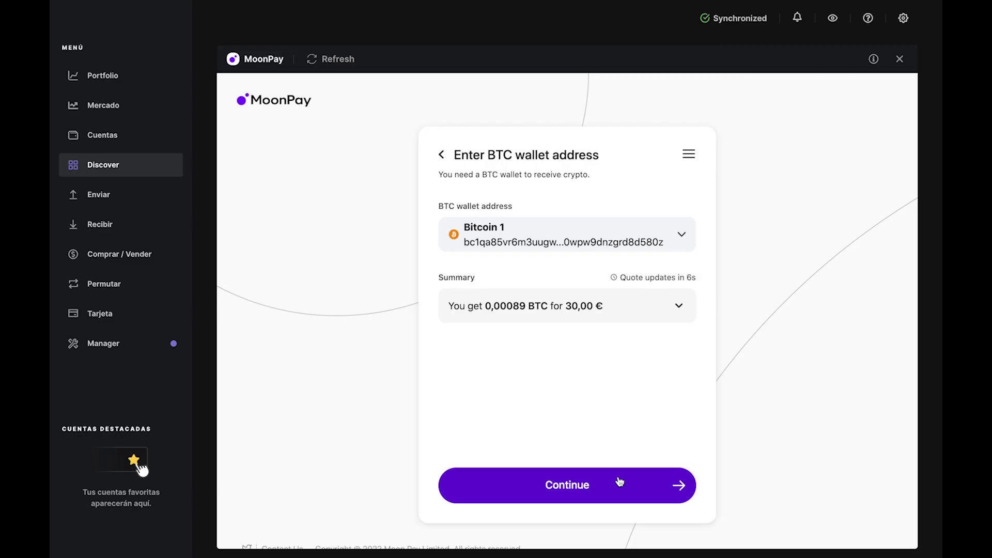
Step: Sign in to MoonPay with the account email and enter the six-digit verification code
{"action": "left_click", "coordinate": [619, 482]}
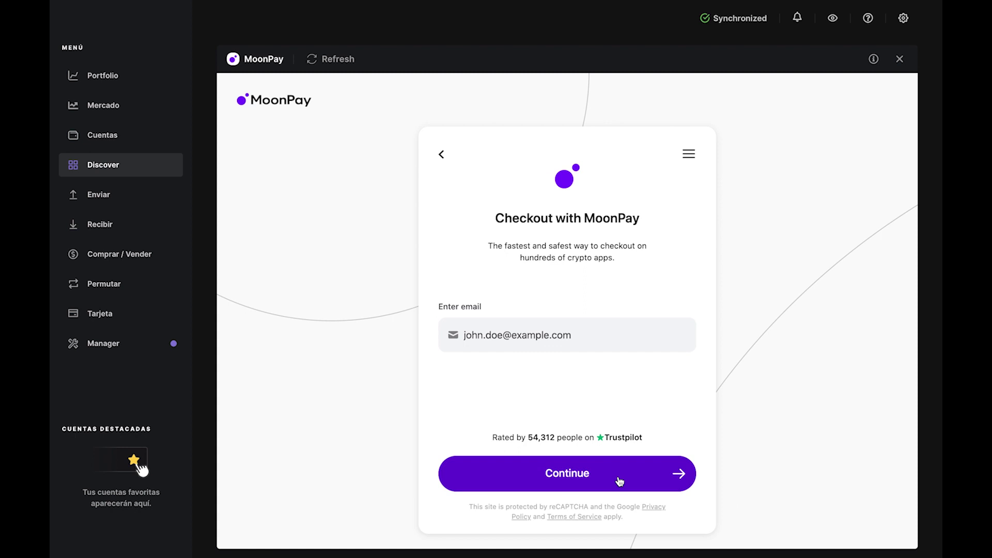
{"action": "left_click", "coordinate": [663, 337]}
{"action": "type", "text": "john.doe@ex"}
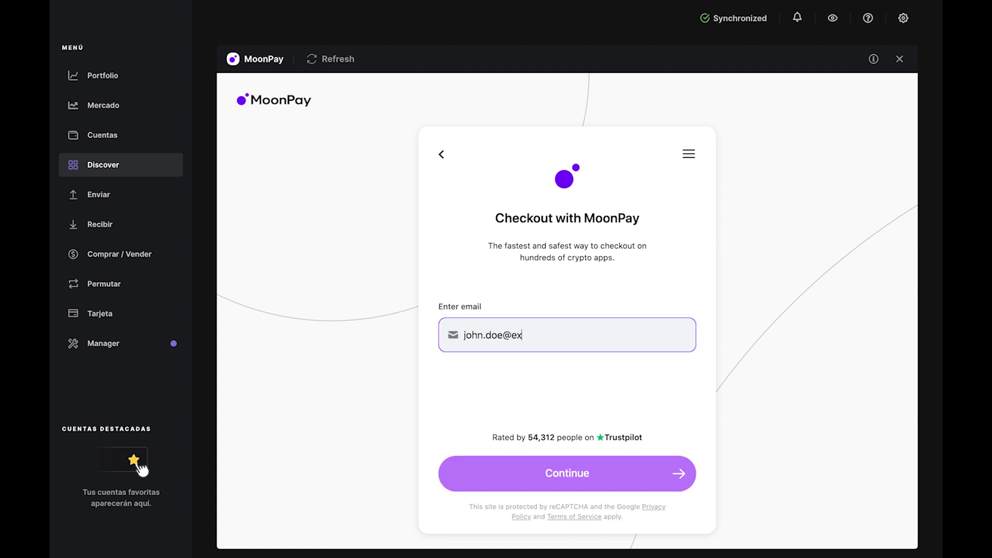
{"action": "type", "text": "ample.com"}
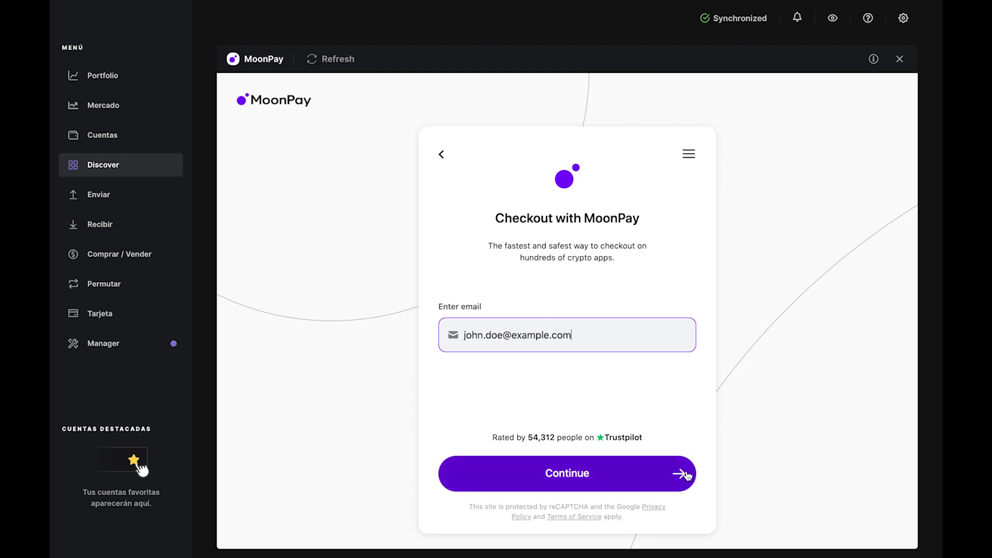
{"action": "left_click", "coordinate": [686, 474]}
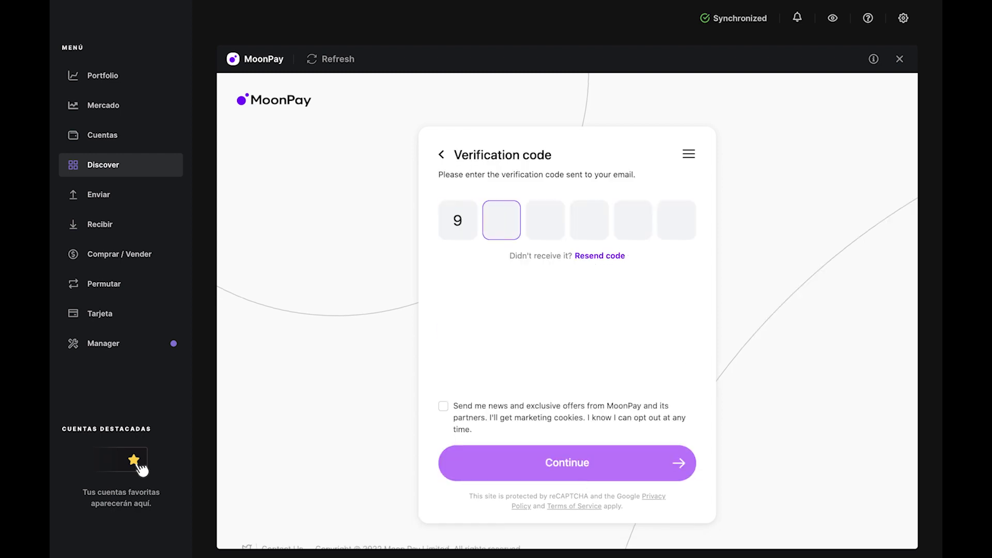
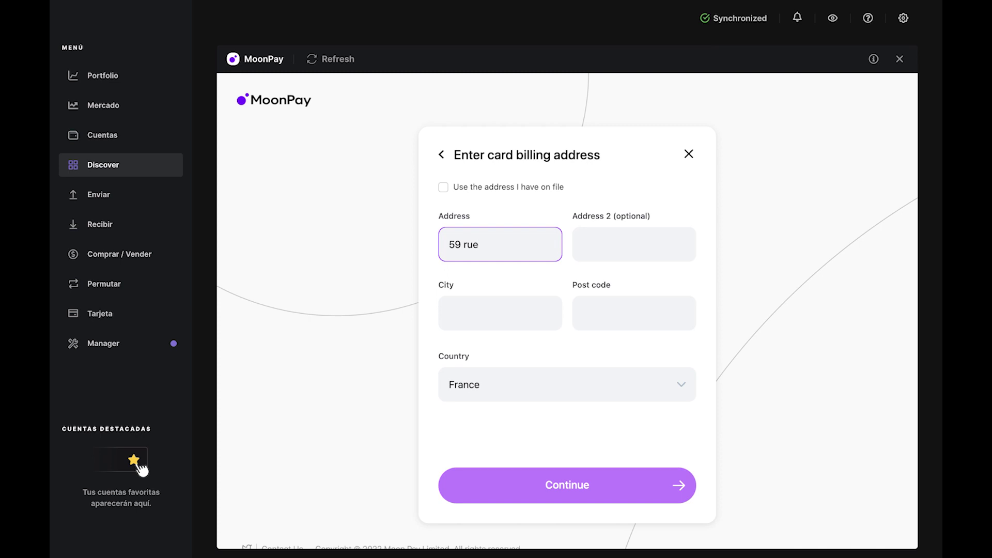
Step: Enter billing city Paris and post code 75011, then submit the card's expiry and security code
{"action": "type", "text": "s"}
{"action": "key", "text": "Tab"}
{"action": "key", "text": "Tab"}
{"action": "type", "text": "Par"}
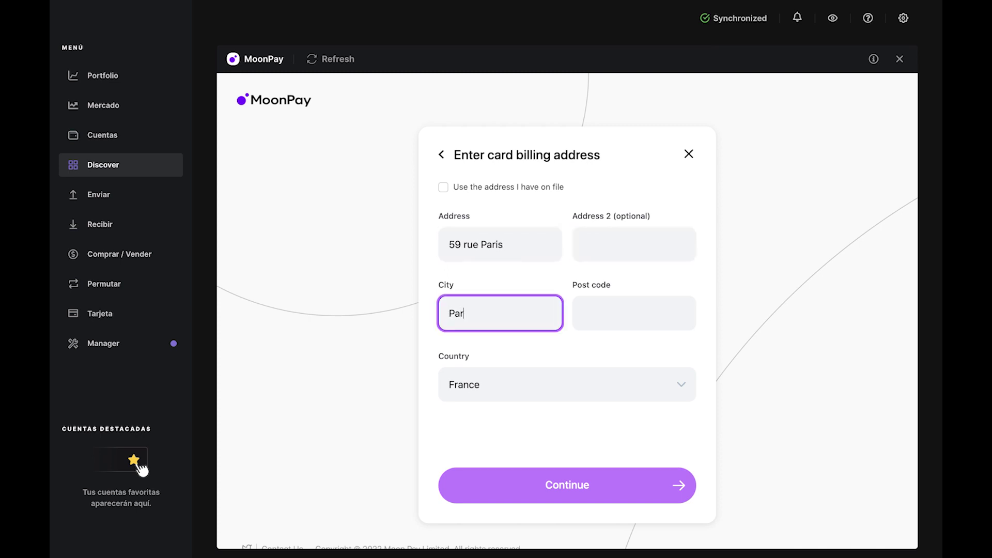
{"action": "type", "text": "is"}
{"action": "key", "text": "Tab"}
{"action": "type", "text": "75011"}
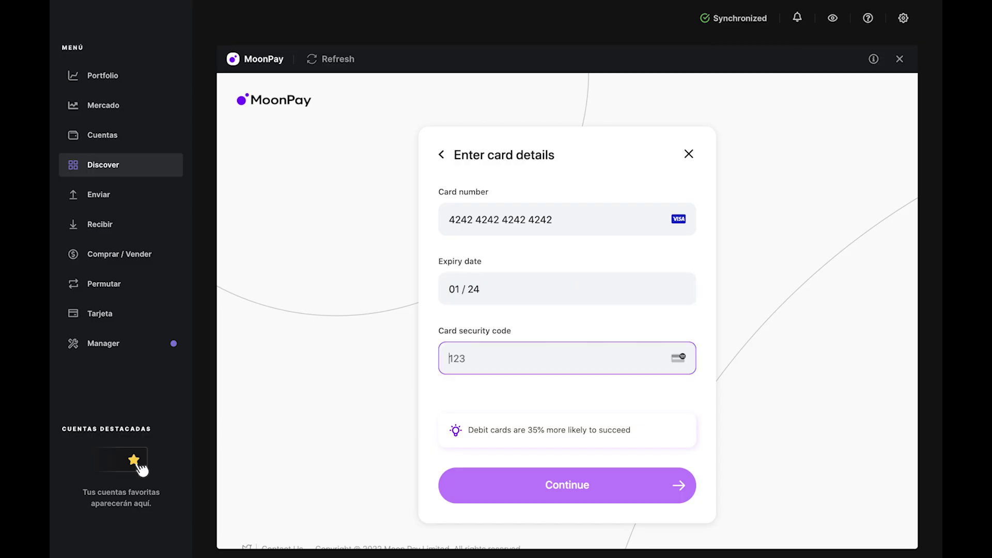
{"action": "type", "text": "123"}
{"action": "left_click", "coordinate": [661, 475]}
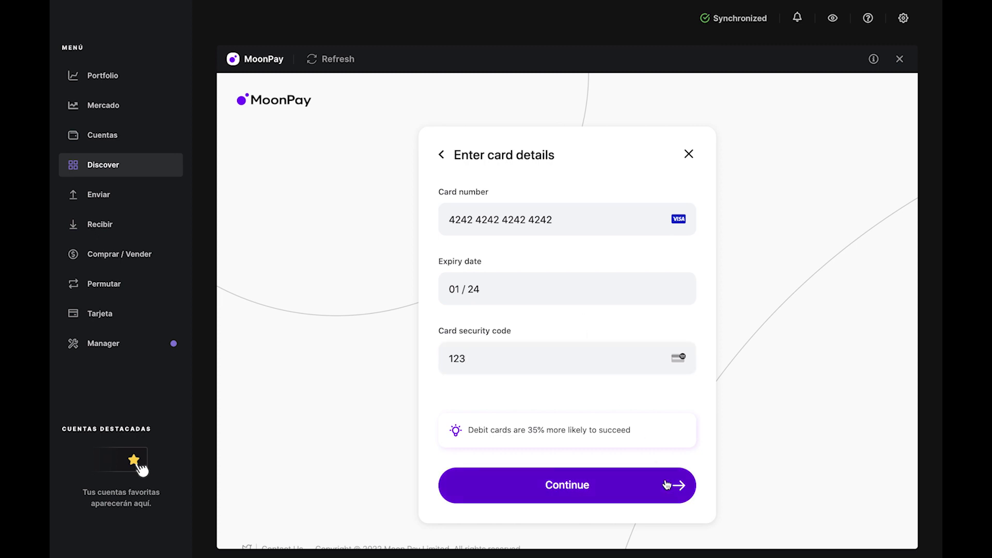
Step: Accept MoonPay's Terms of Use and place the €30 card purchase
{"action": "left_click", "coordinate": [446, 415]}
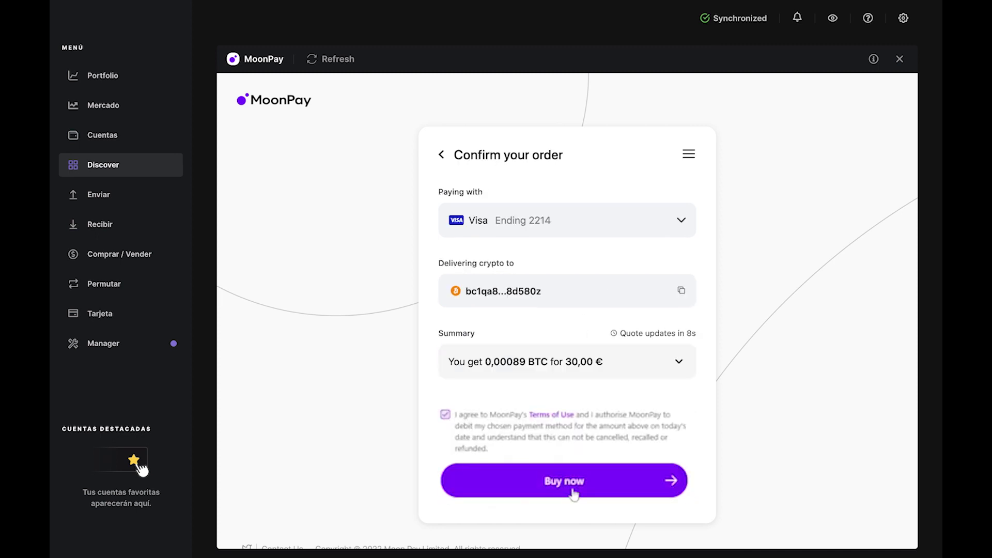
{"action": "left_click", "coordinate": [570, 479]}
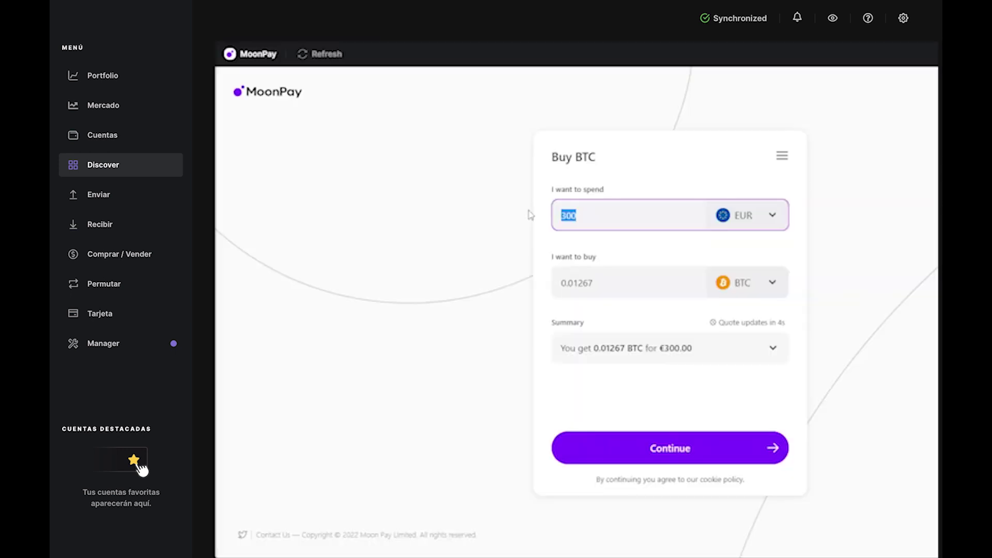
Step: Place the €35 BTC order to Bitcoin 1, paying by Euro bank account after accepting the terms
{"action": "left_click", "coordinate": [695, 462]}
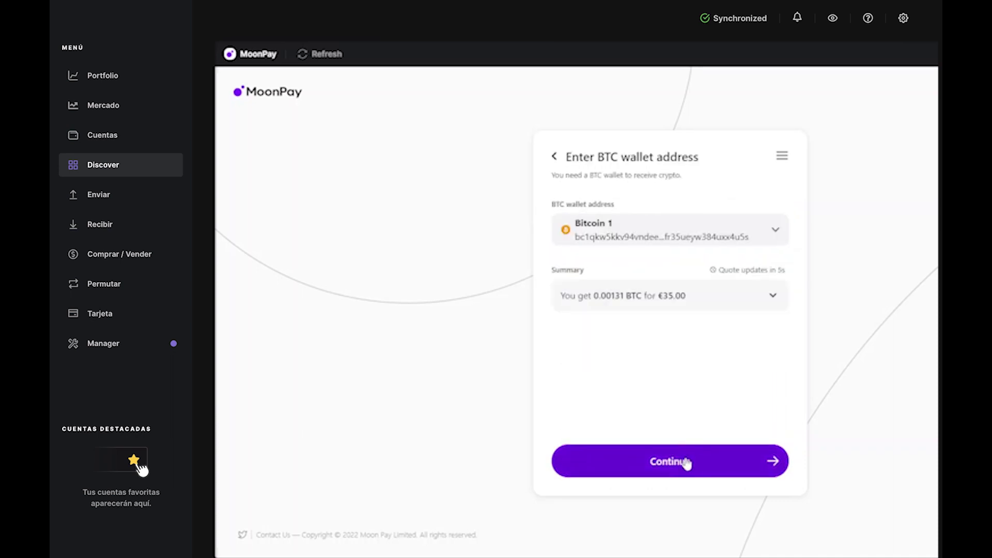
{"action": "left_click", "coordinate": [682, 461]}
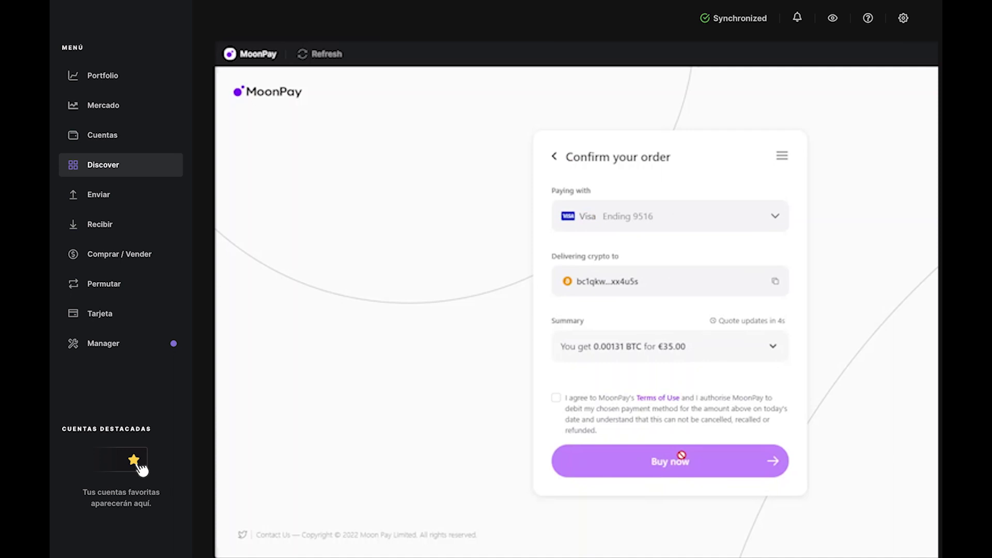
{"action": "left_click", "coordinate": [671, 229]}
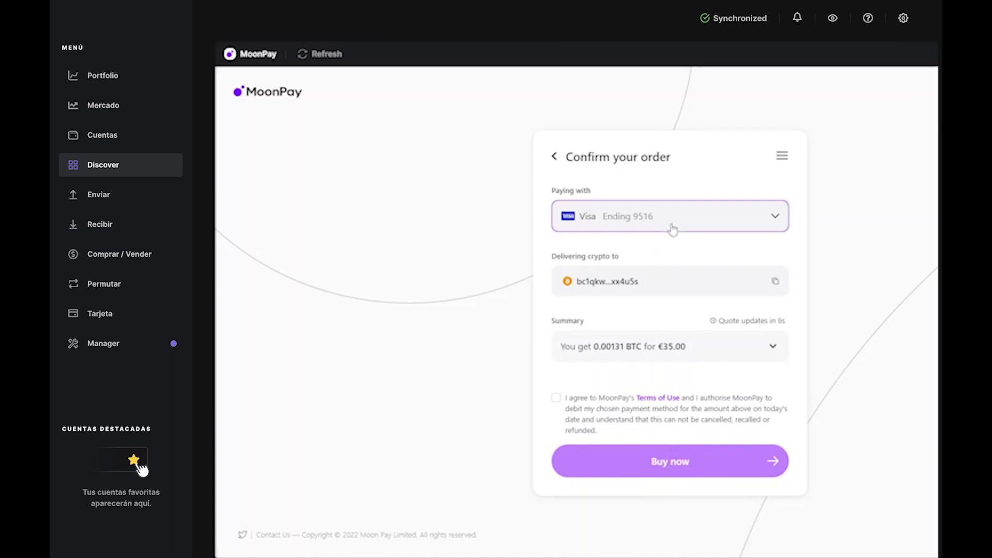
{"action": "left_click", "coordinate": [628, 240]}
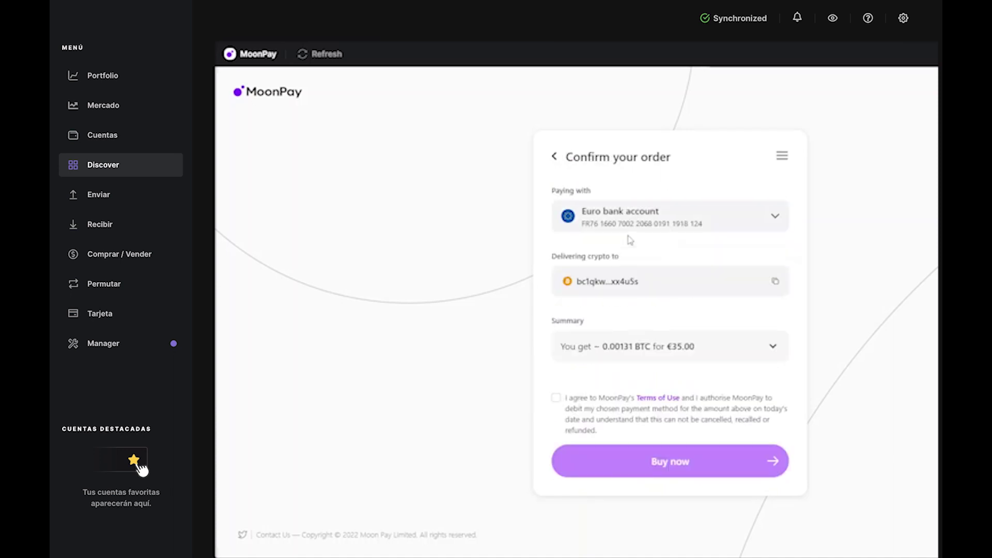
{"action": "left_click", "coordinate": [556, 398]}
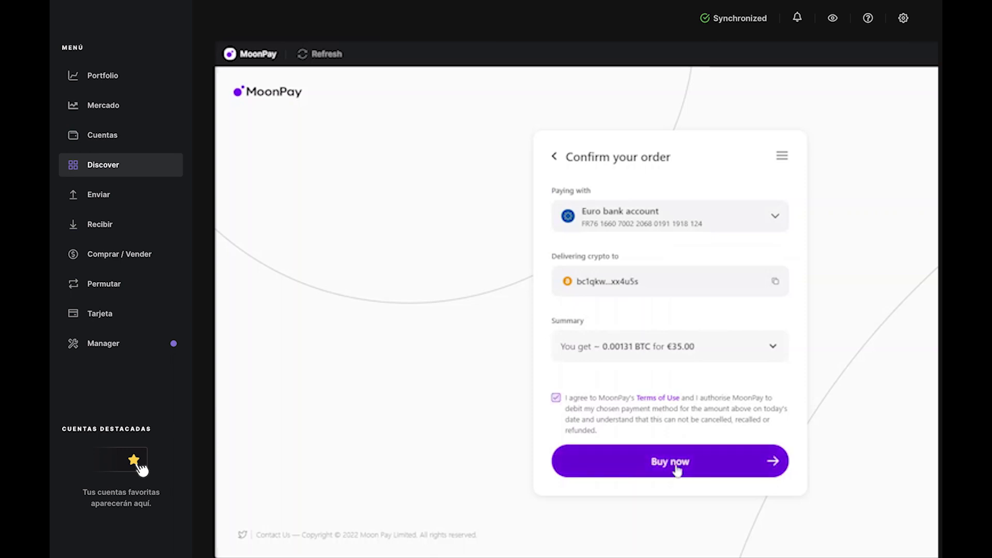
{"action": "left_click", "coordinate": [675, 467]}
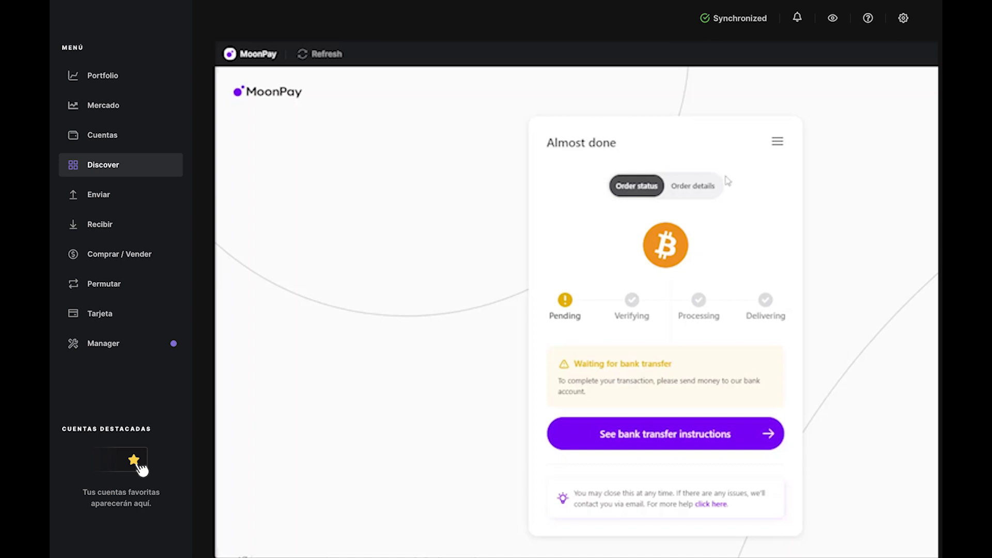
Step: Review the €35 order's details and fee summary, then return to the order status
{"action": "left_click", "coordinate": [693, 188]}
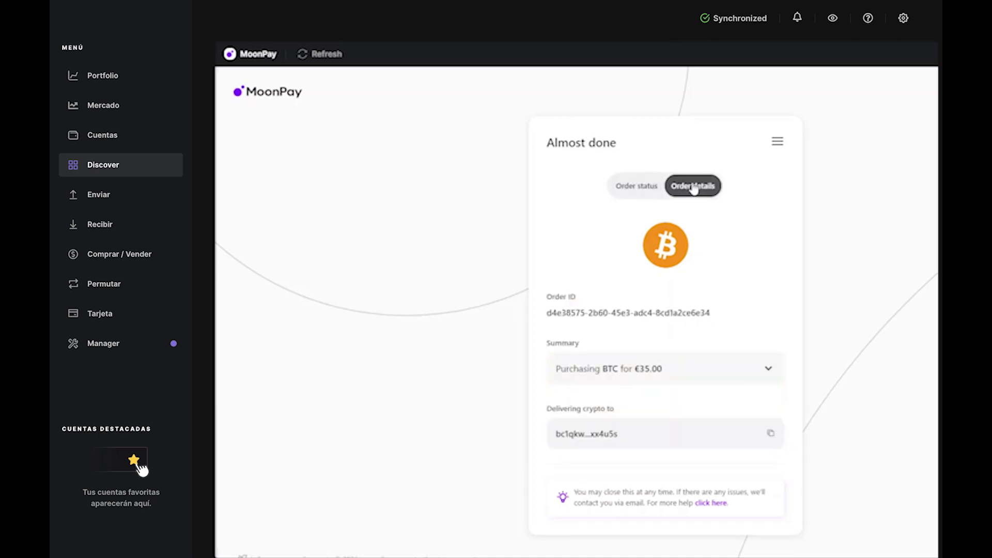
{"action": "left_click", "coordinate": [755, 367]}
{"action": "left_click", "coordinate": [755, 367]}
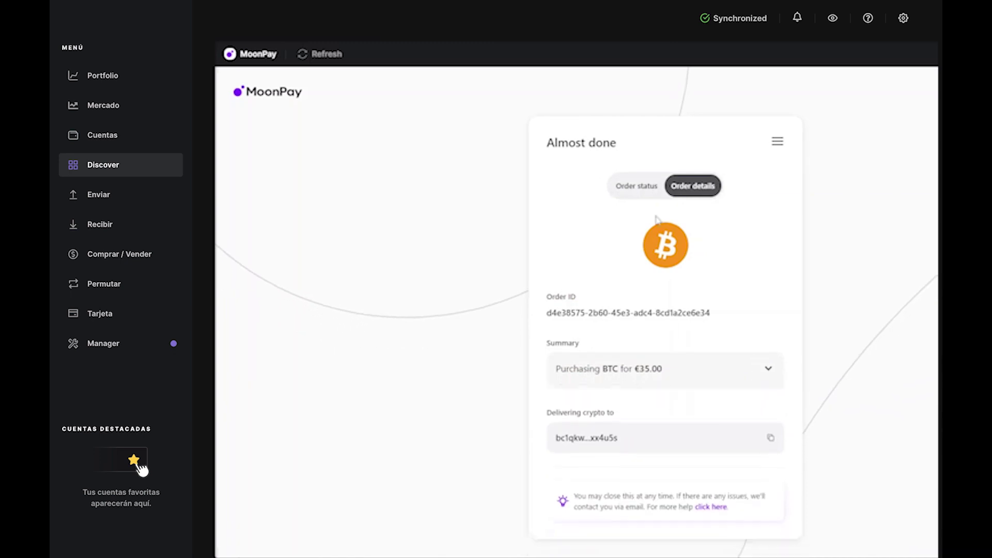
{"action": "left_click", "coordinate": [622, 186]}
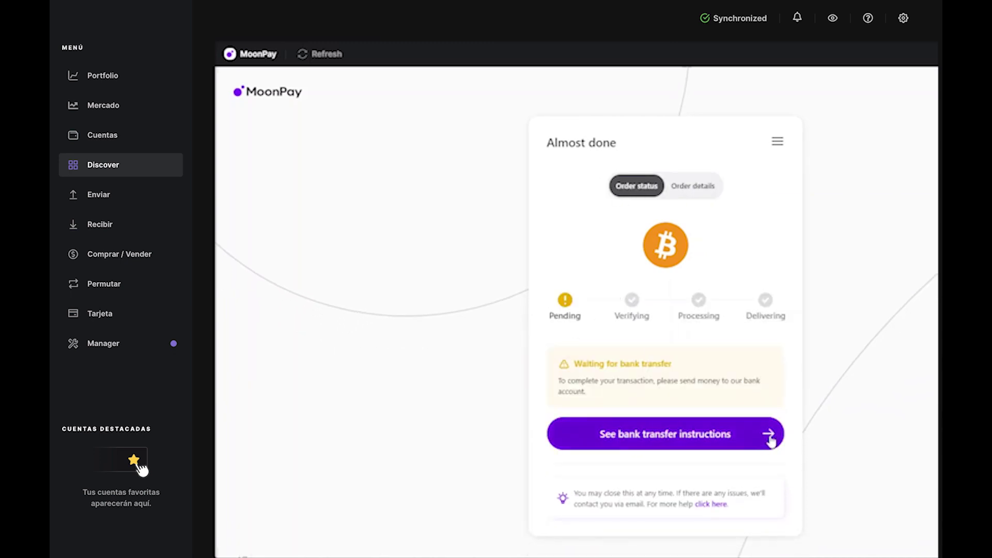
Step: Display the bank transfer instructions and scroll to the reference number and recipient bank details
{"action": "left_click", "coordinate": [769, 438]}
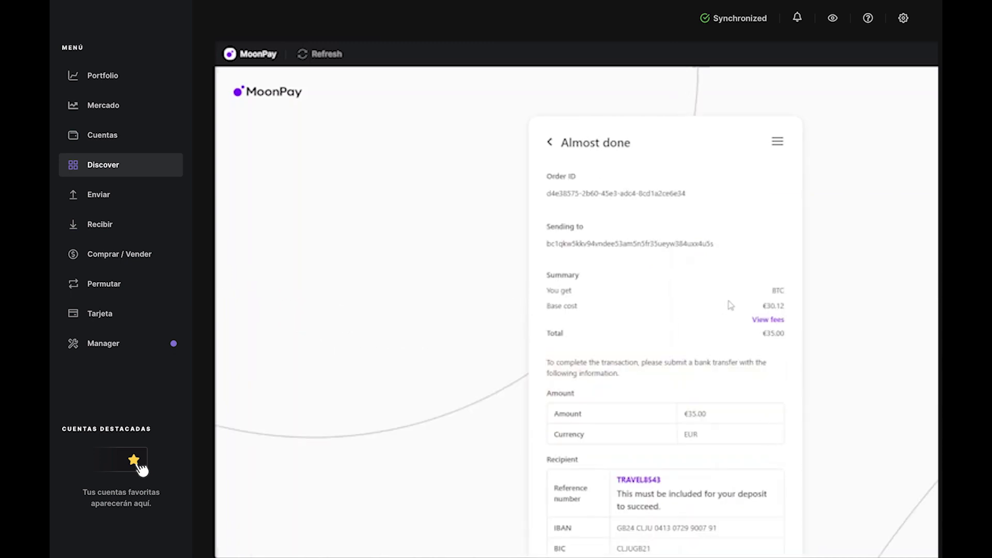
{"action": "scroll", "coordinate": [742, 315], "scroll_direction": "down", "scroll_amount": 4}
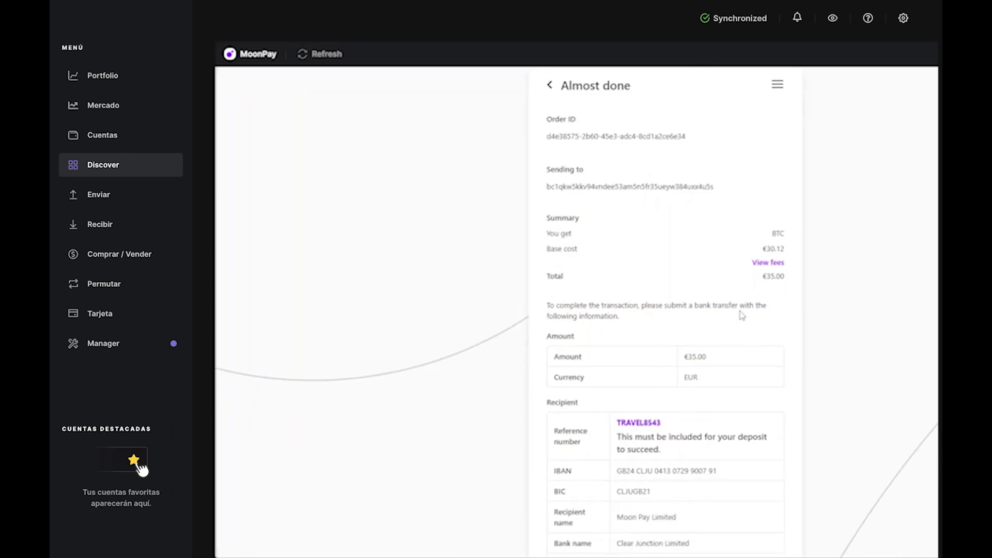
{"action": "scroll", "coordinate": [741, 316], "scroll_direction": "down", "scroll_amount": 2}
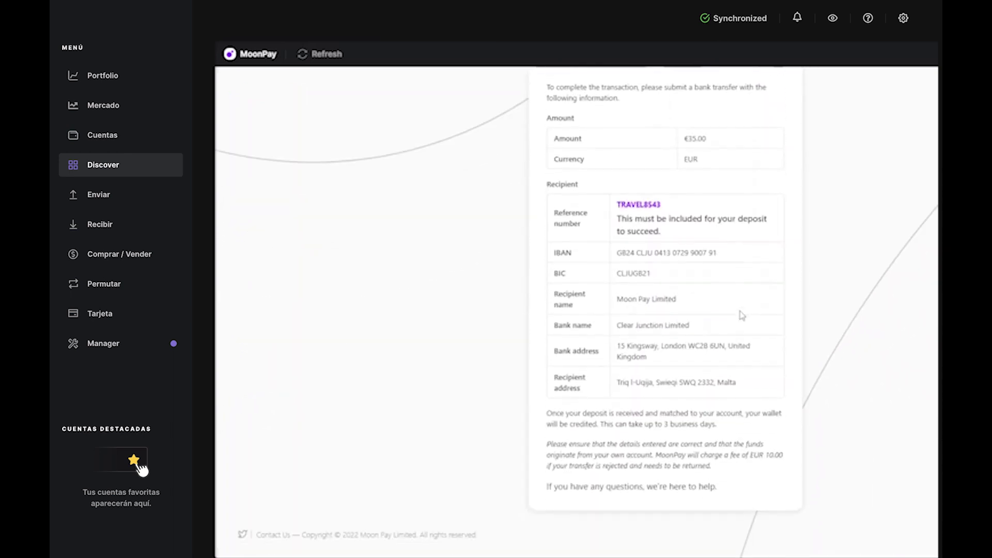